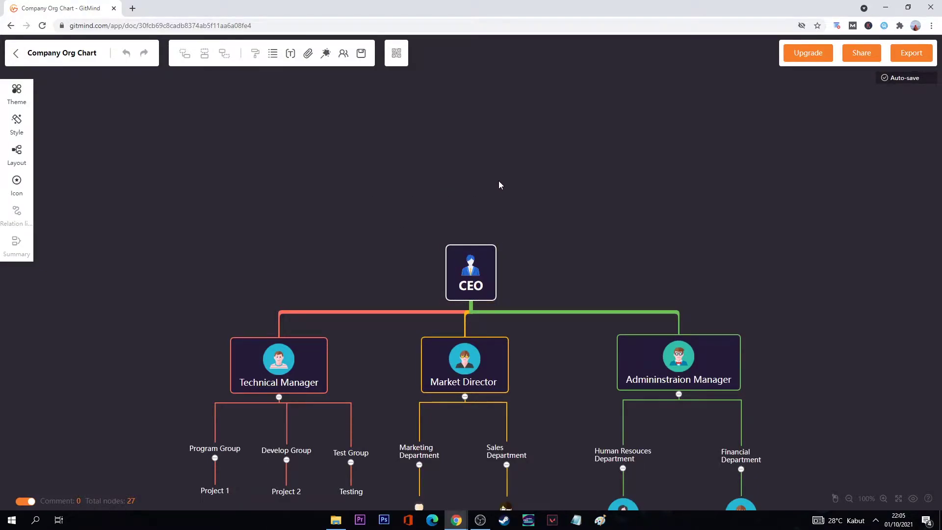
Show the All Templates gallery with mind maps like Project Management Process and Essay Writing Process.
scroll(498, 180, "down", 3)
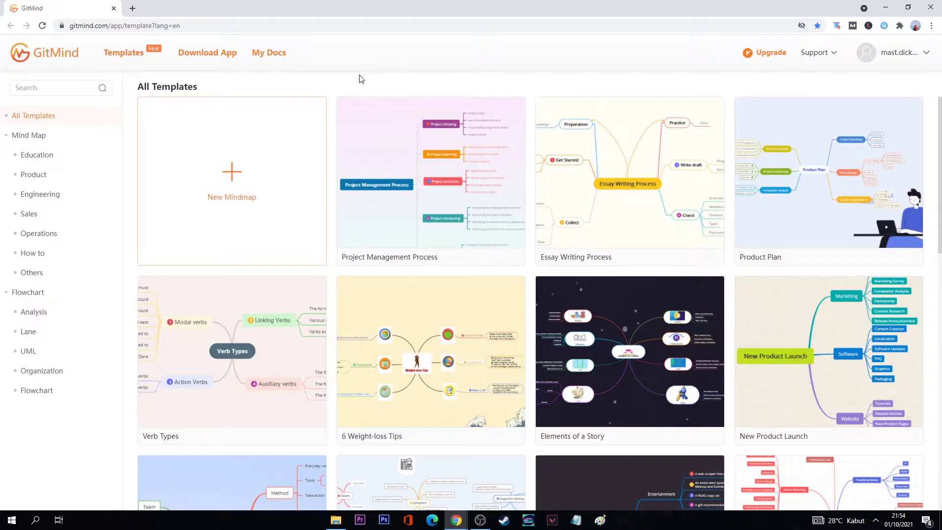
Browse the Education, Product and Engineering mind map template categories.
scroll(414, 109, "down", 3)
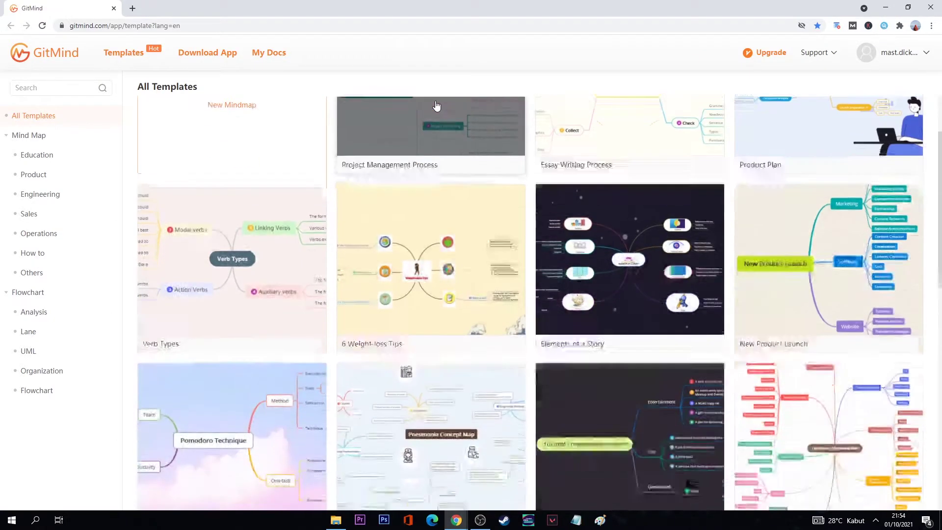
scroll(437, 106, "down", 3)
scroll(431, 145, "down", 2)
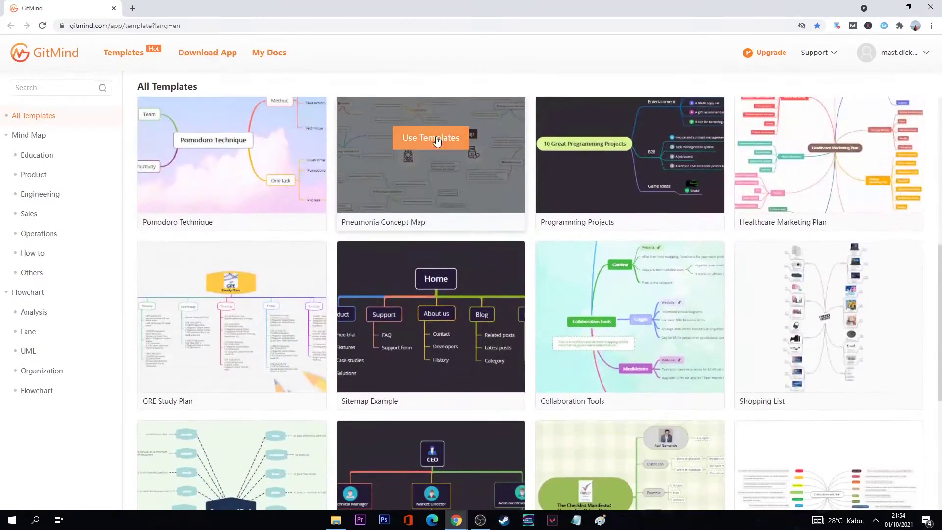
scroll(492, 206, "down", 2)
scroll(486, 214, "down", 1)
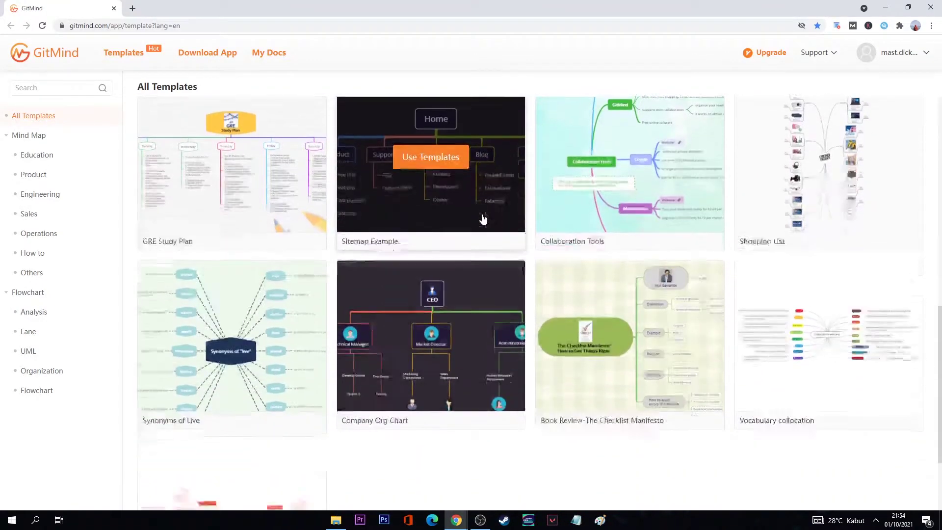
scroll(484, 217, "down", 3)
scroll(278, 163, "up", 6)
scroll(277, 162, "up", 5)
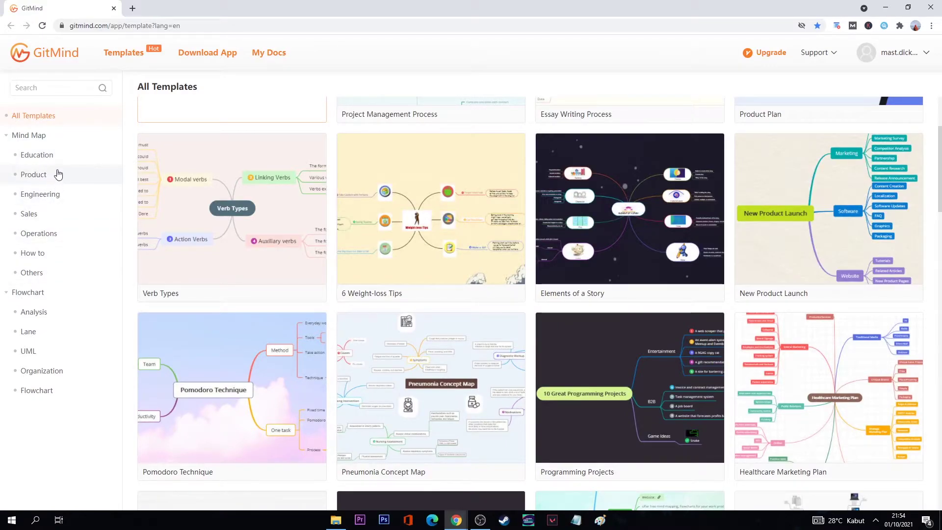
left_click(59, 163)
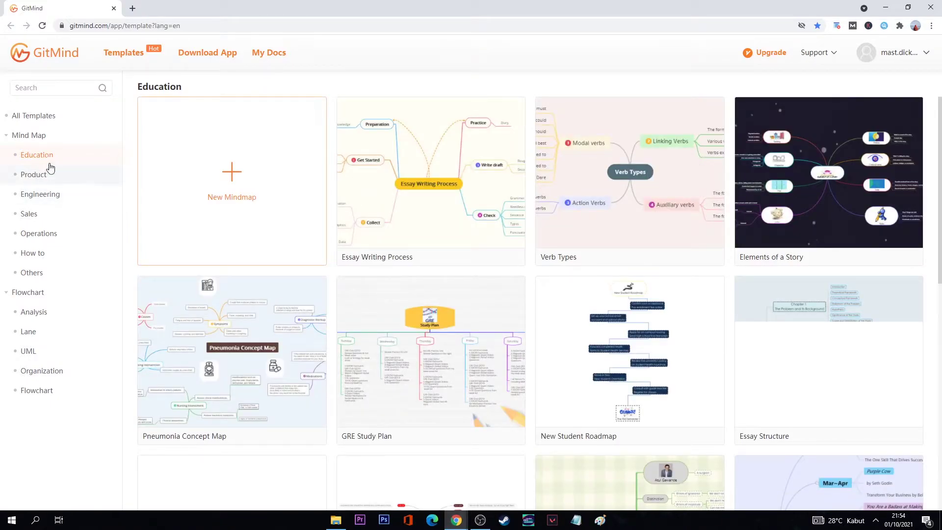
left_click(68, 175)
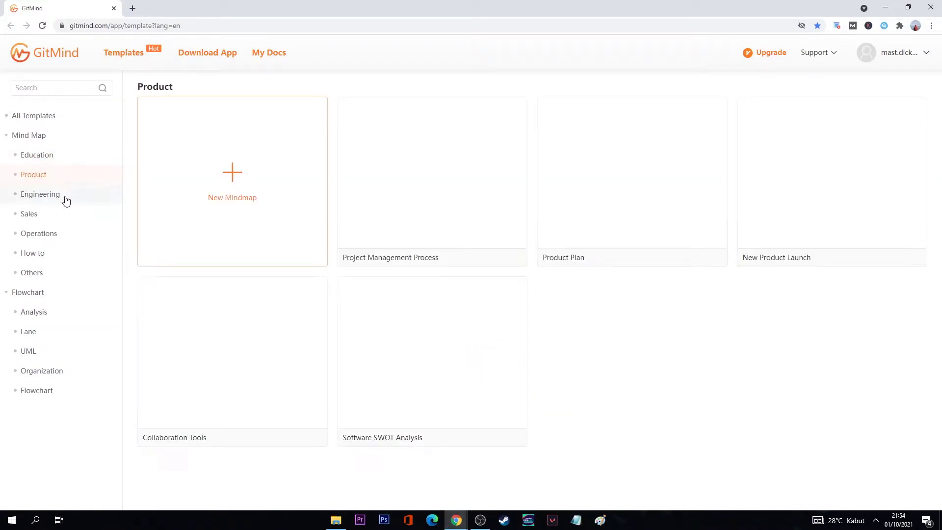
left_click(65, 196)
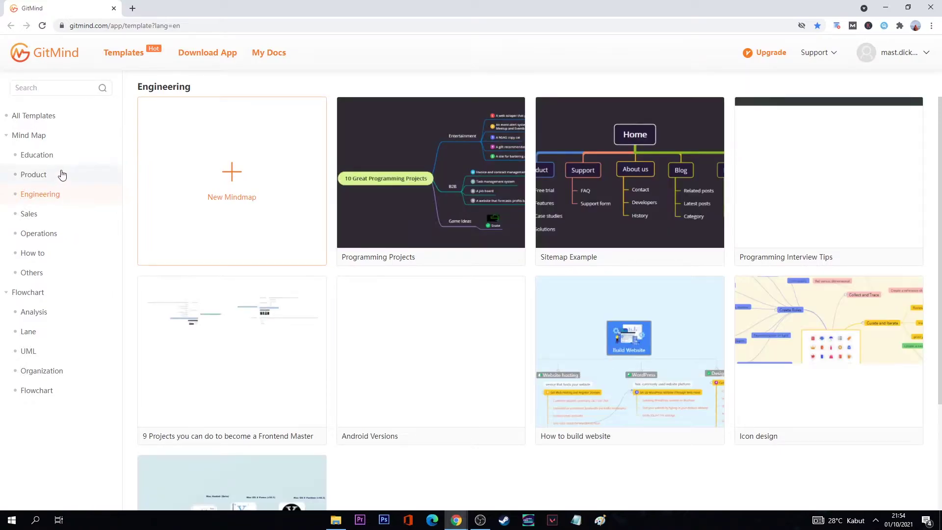
left_click(38, 175)
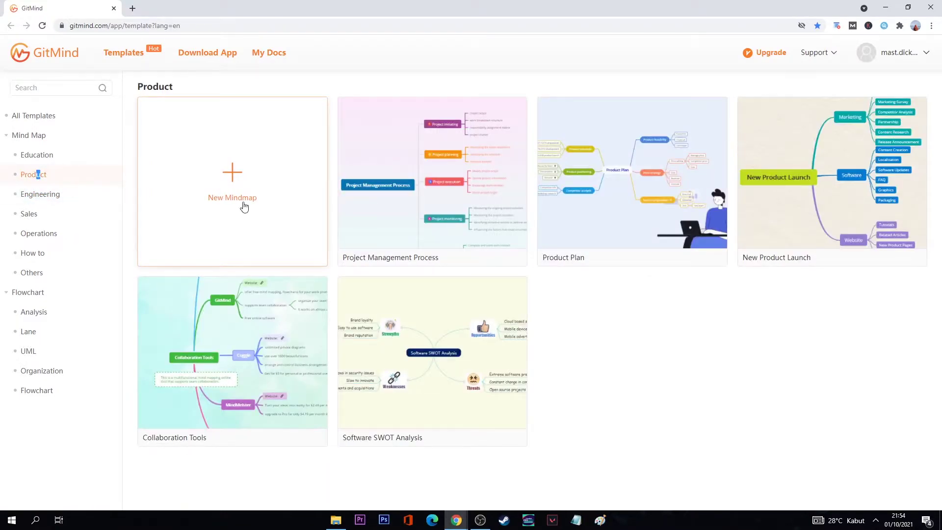
left_click(55, 199)
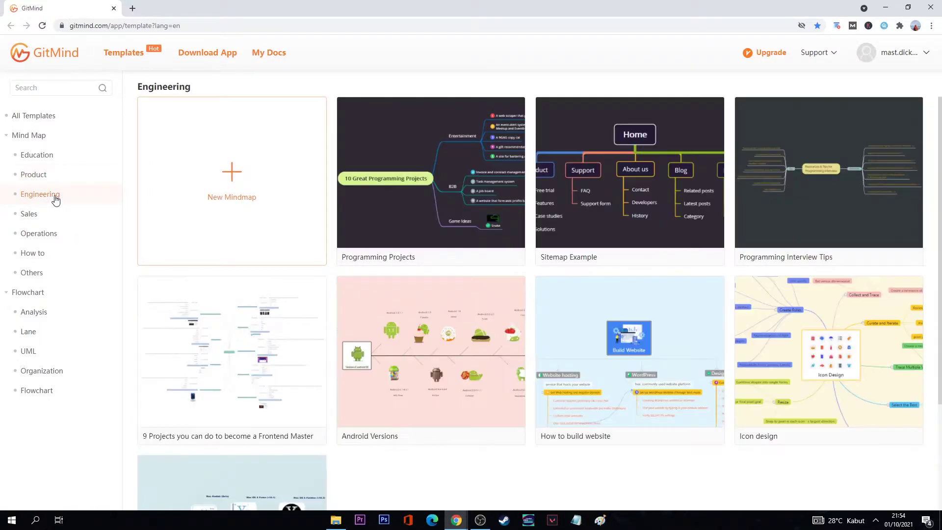
Browse the Sales, Operations, How to and Others template categories.
scroll(442, 295, "down", 1)
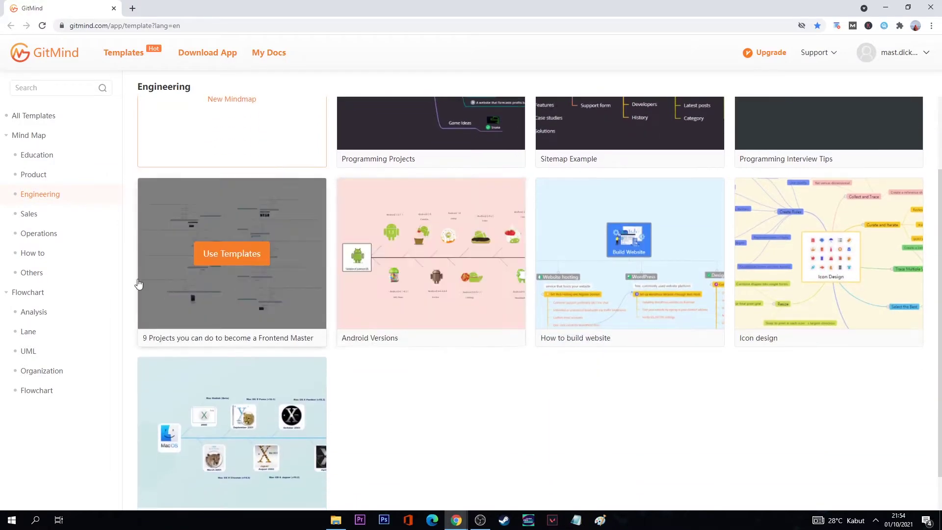
left_click(43, 216)
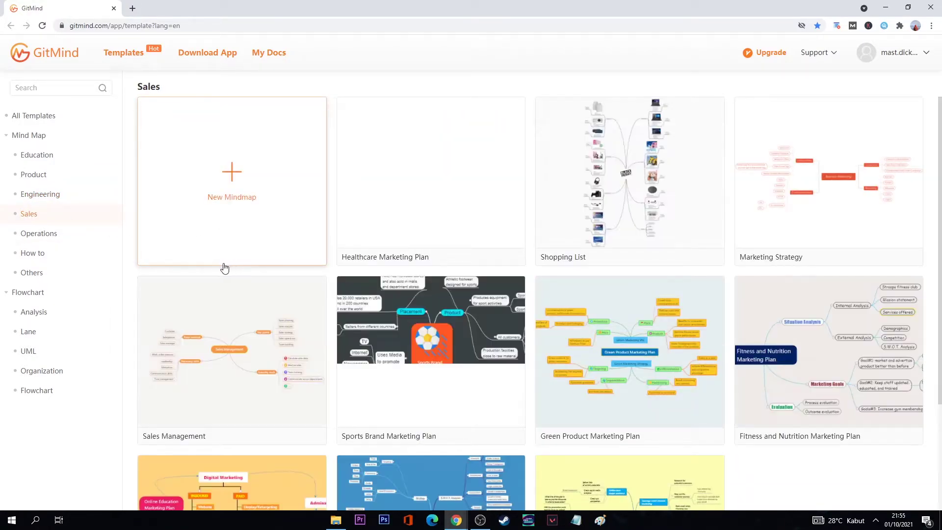
left_click(47, 235)
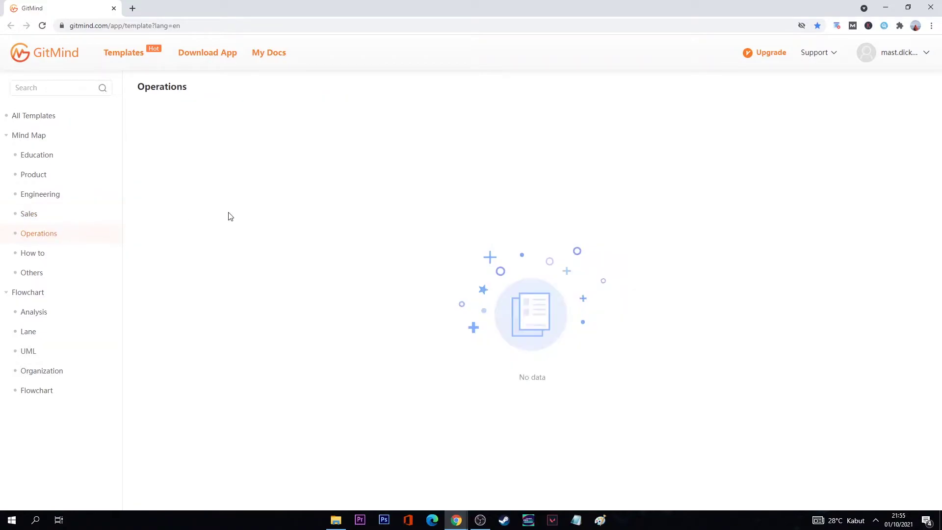
scroll(301, 245, "down", 3)
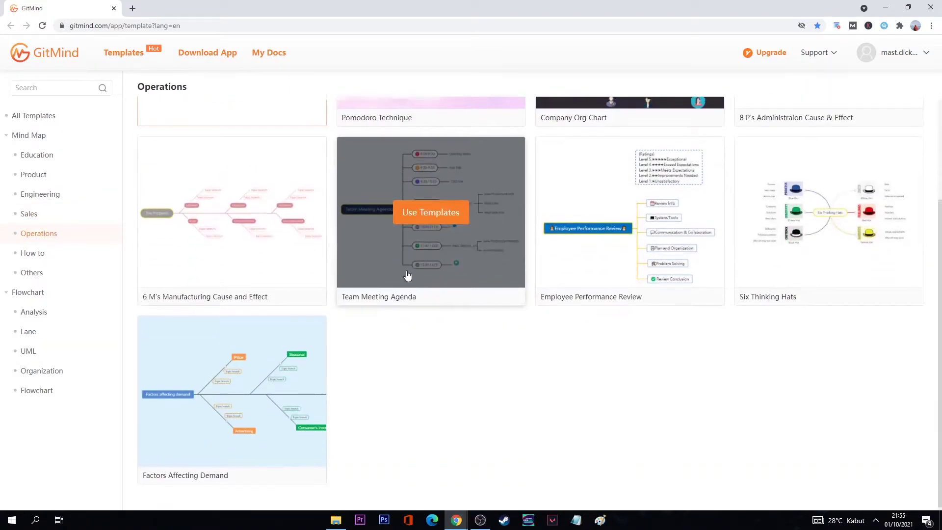
scroll(431, 211, "up", 3)
left_click(54, 251)
mouse_move(430, 351)
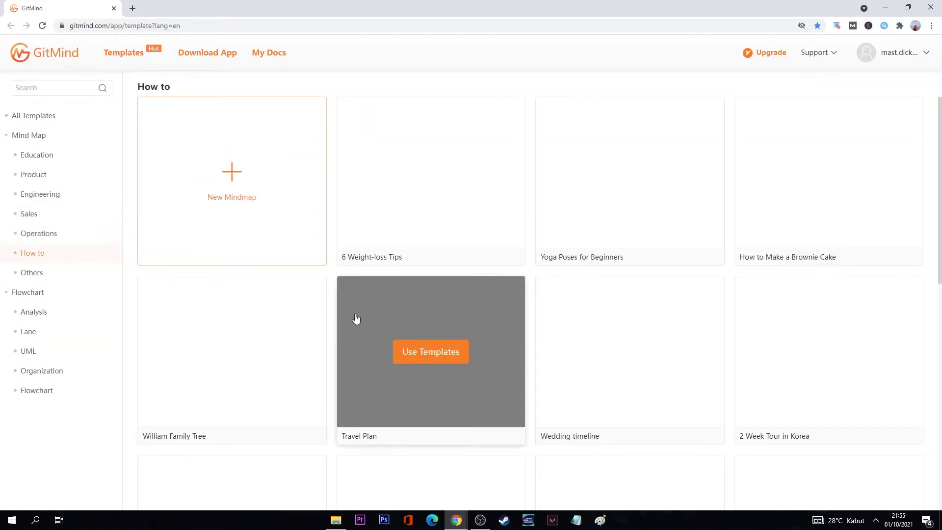
left_click(74, 273)
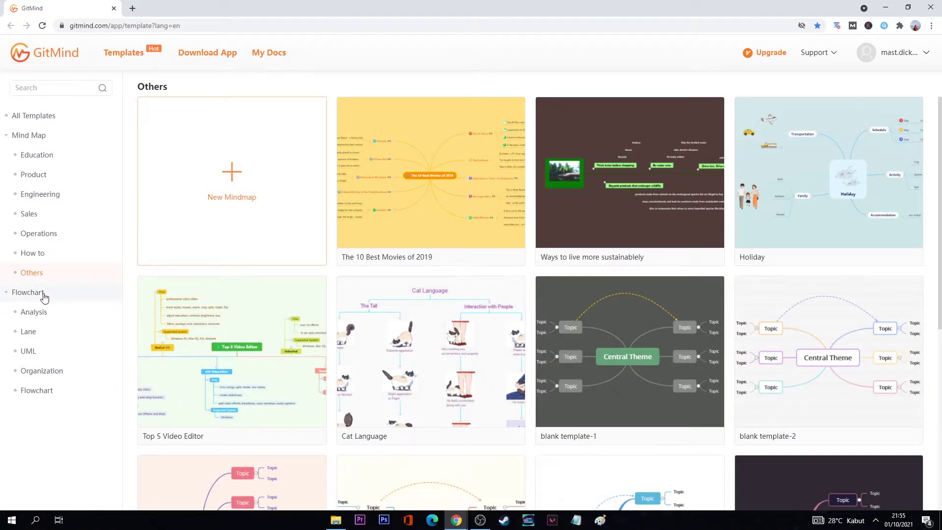
Look through the Flowchart templates such as Order processing system, Swimlane-6 and Class Diagram.
left_click(77, 295)
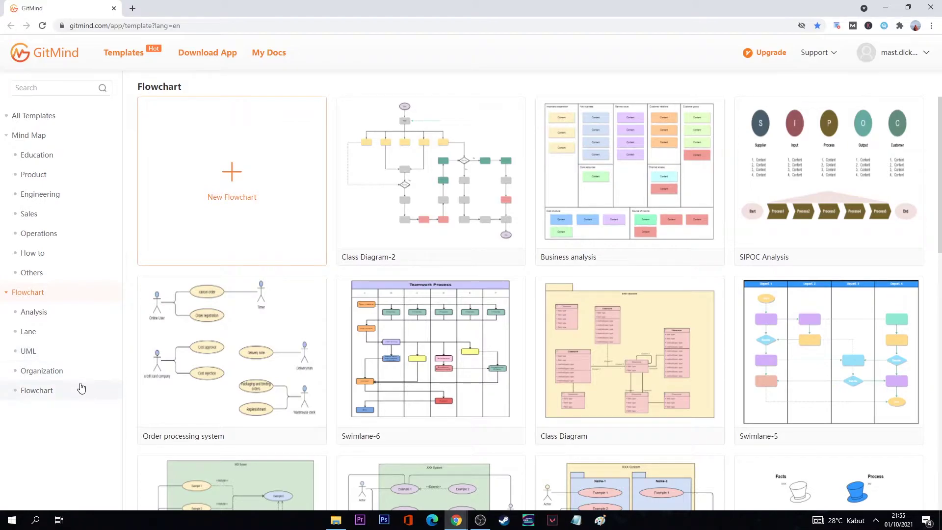
mouse_move(431, 352)
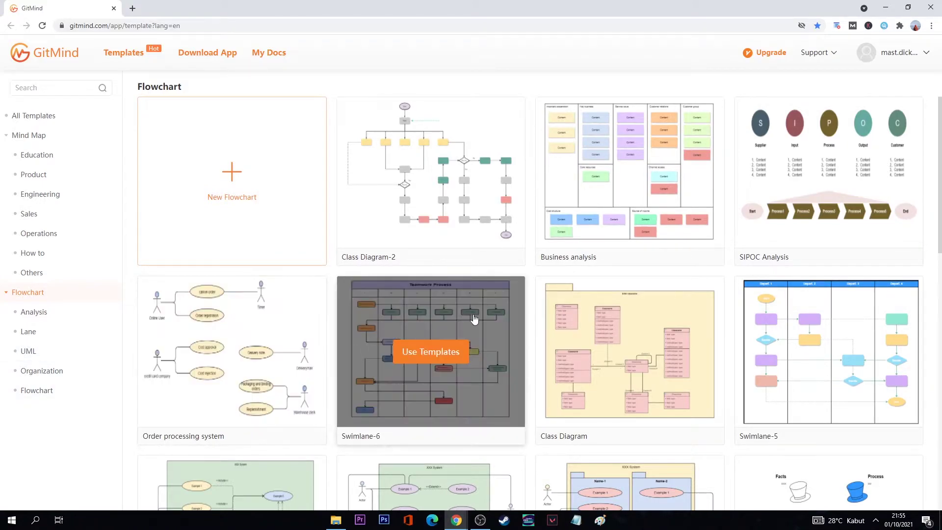
scroll(424, 212, "down", 2)
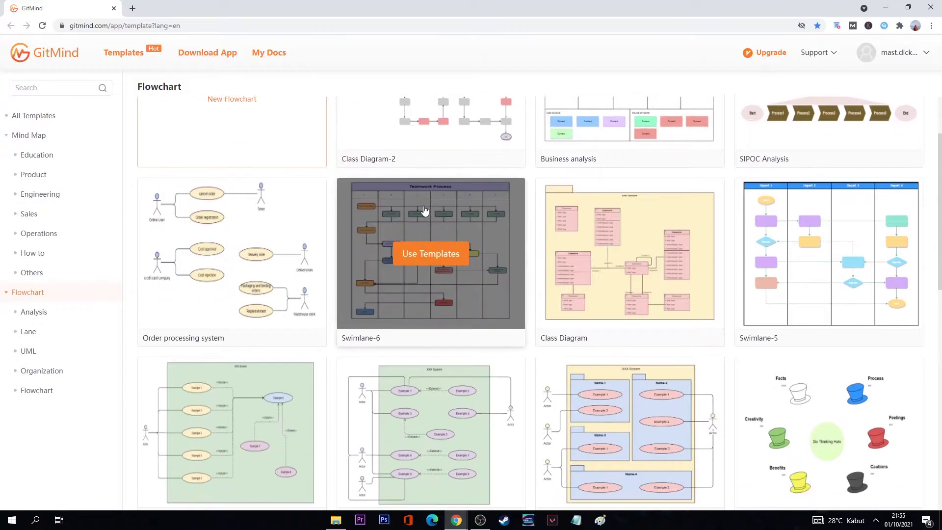
scroll(425, 212, "down", 2)
scroll(425, 212, "down", 2)
scroll(424, 212, "down", 2)
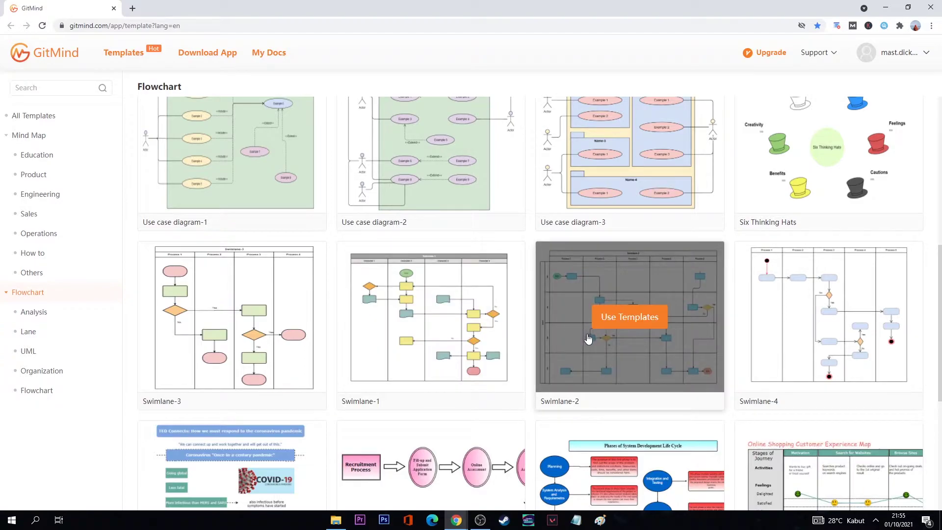
scroll(498, 339, "down", 2)
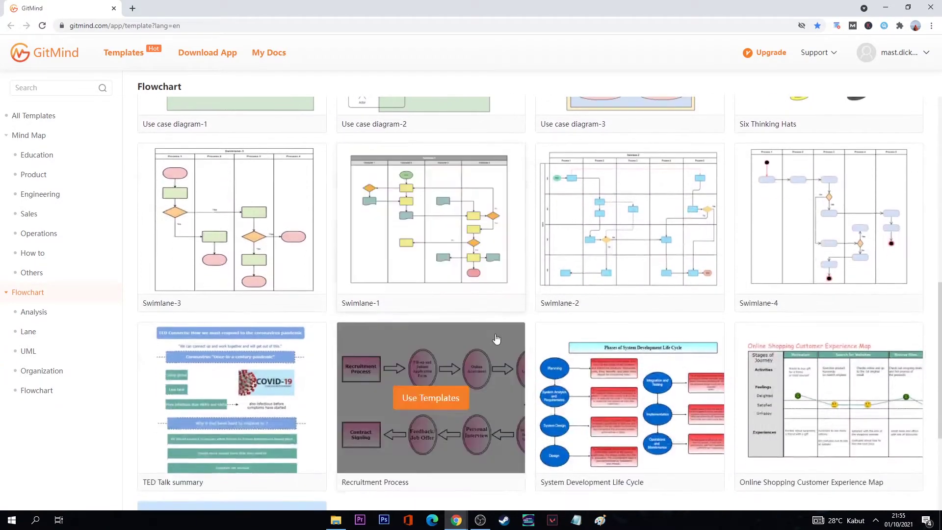
scroll(529, 270, "down", 2)
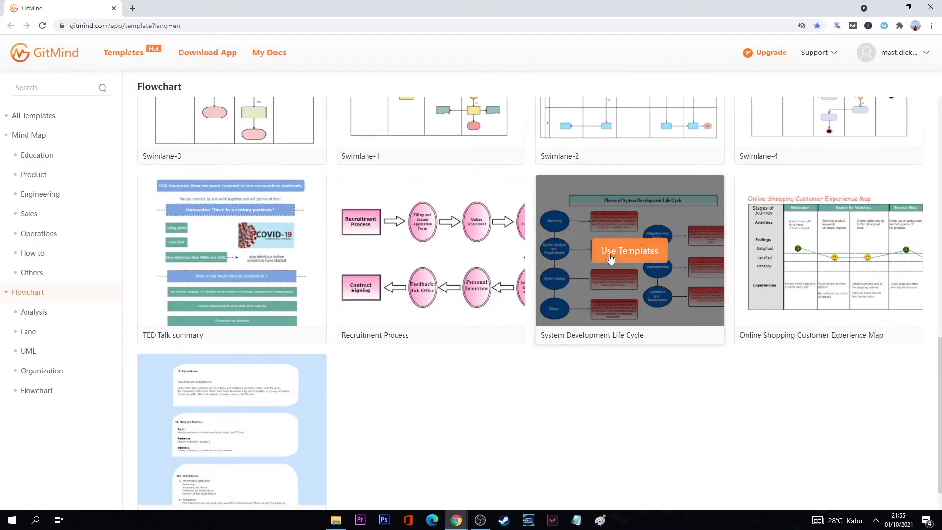
scroll(583, 232, "up", 5)
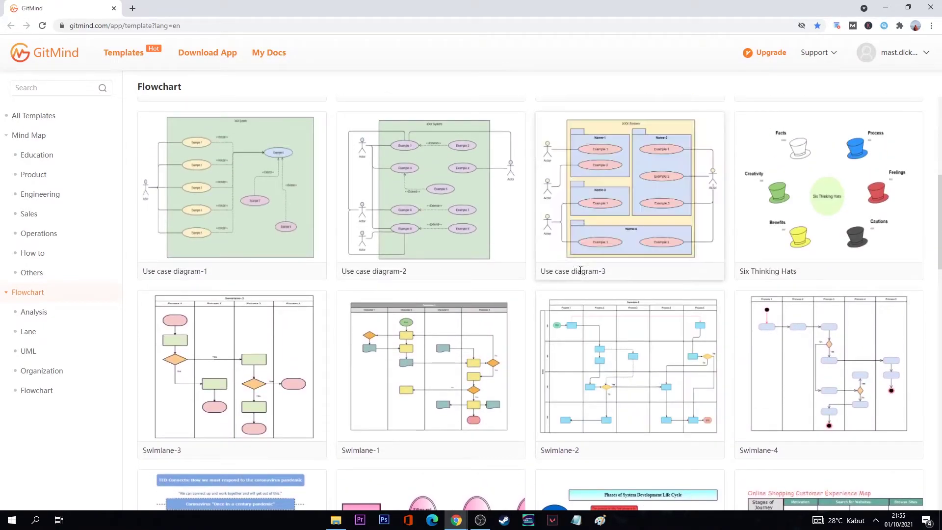
scroll(499, 273, "up", 3)
scroll(441, 255, "up", 3)
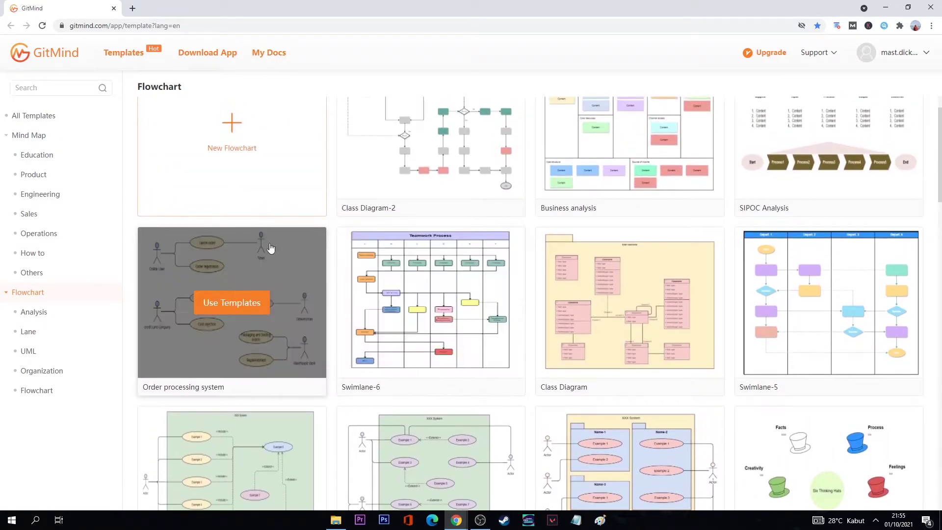
Return to All Templates and create a new document from the Company Org Chart template.
left_click(49, 116)
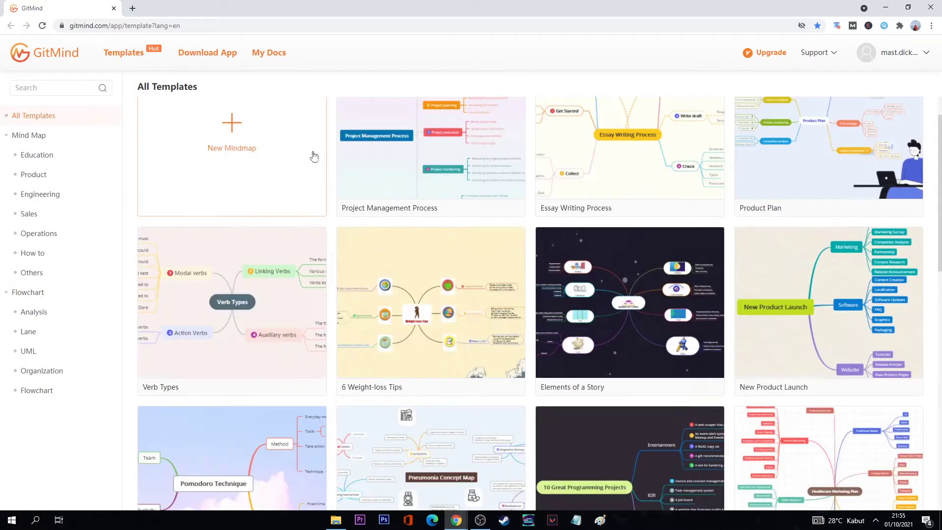
scroll(653, 218, "up", 1)
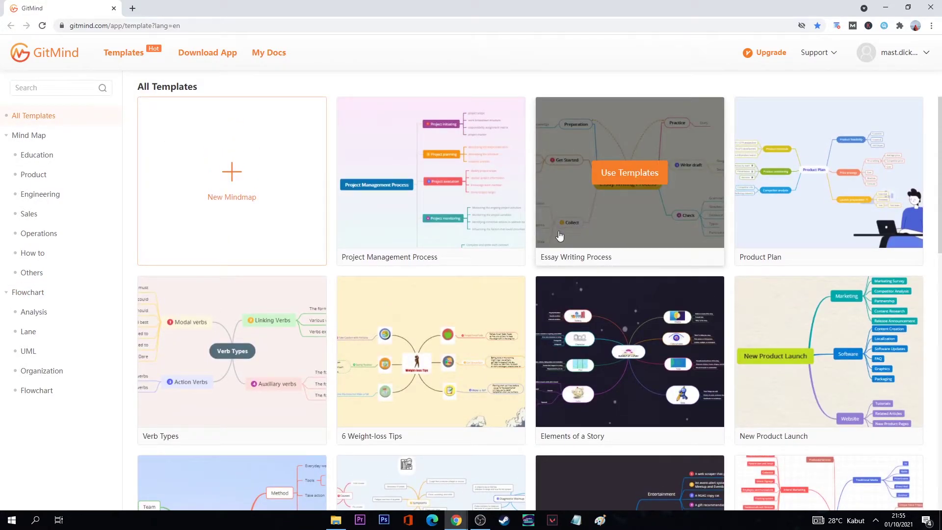
scroll(550, 243, "down", 2)
scroll(540, 245, "down", 2)
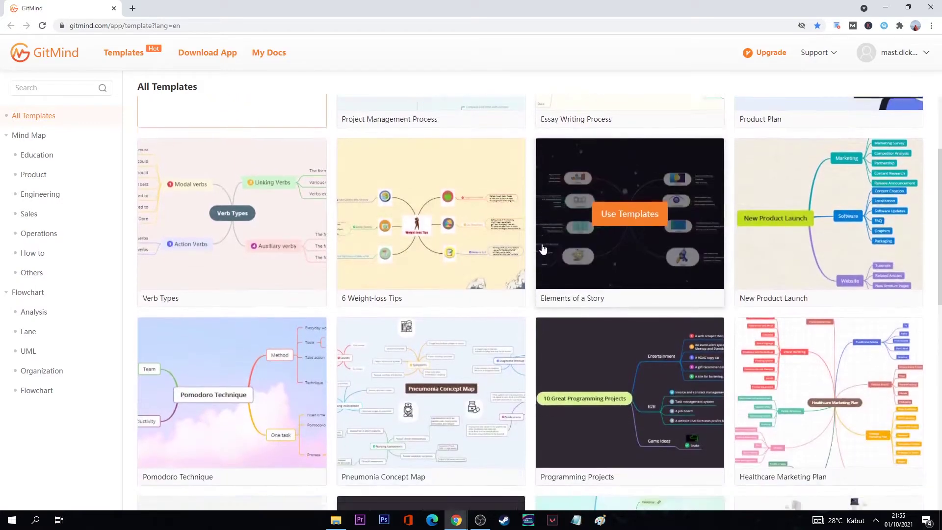
scroll(523, 242, "down", 2)
scroll(519, 243, "down", 1)
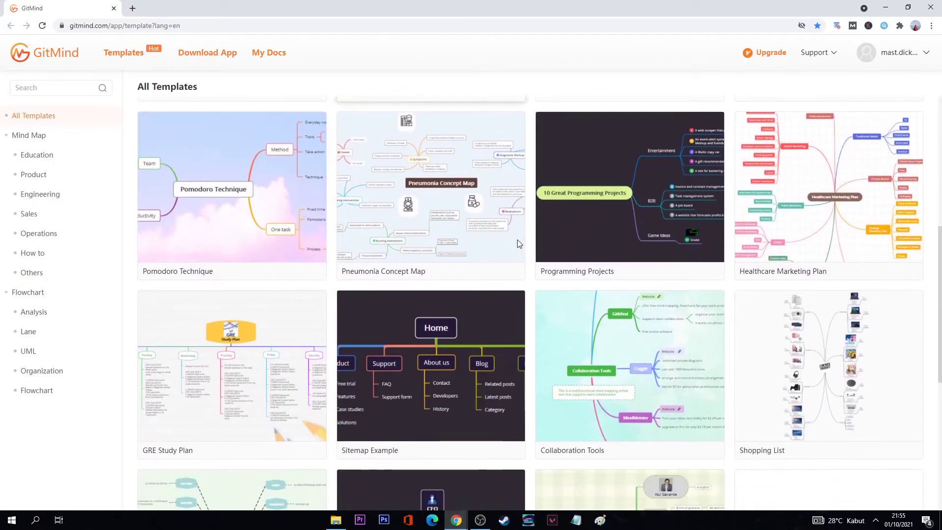
scroll(517, 243, "down", 1)
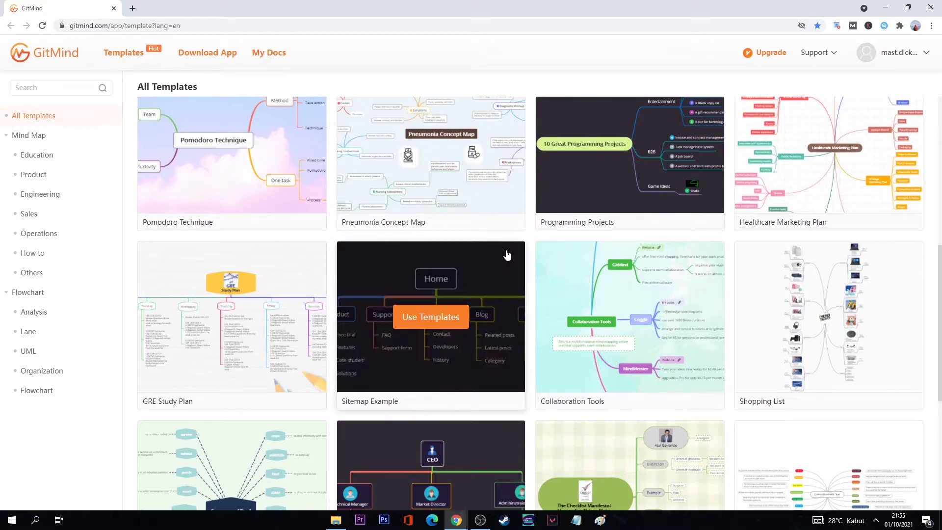
scroll(510, 261, "down", 2)
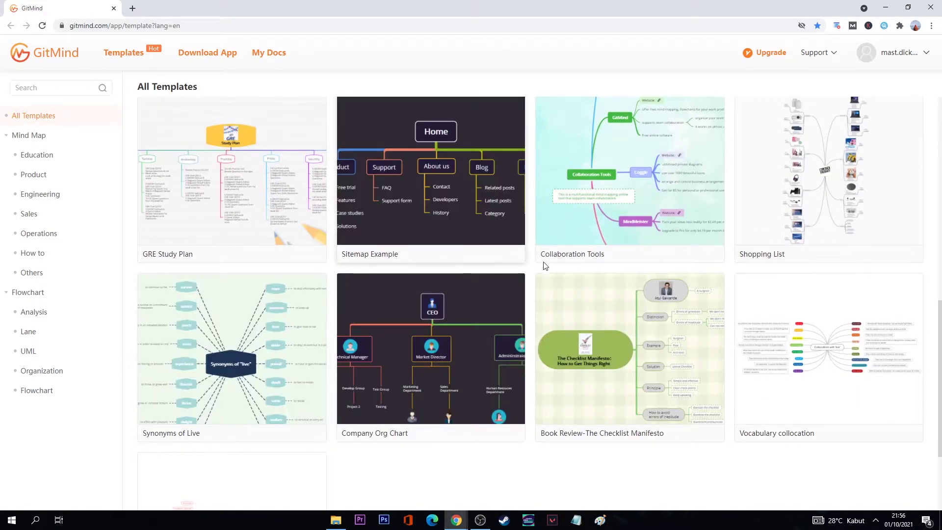
scroll(624, 265, "down", 2)
mouse_move(431, 251)
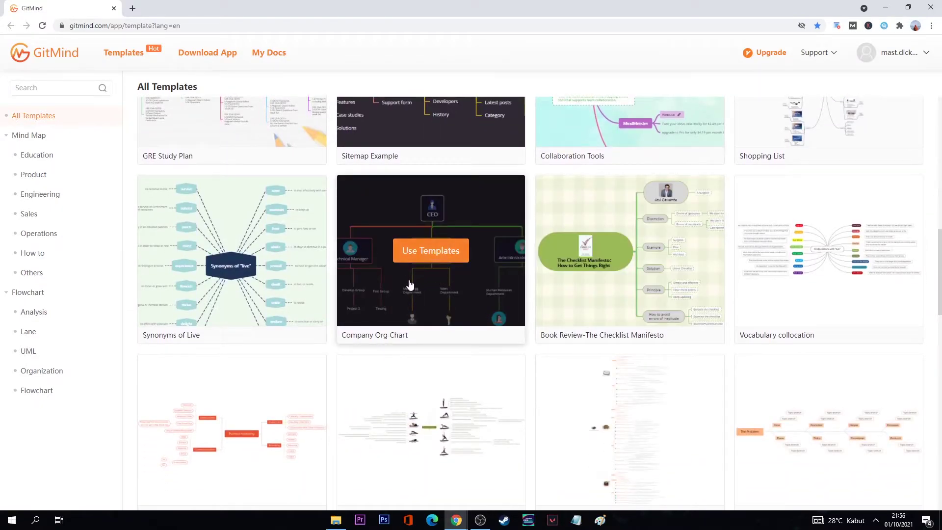
scroll(418, 259, "up", 2)
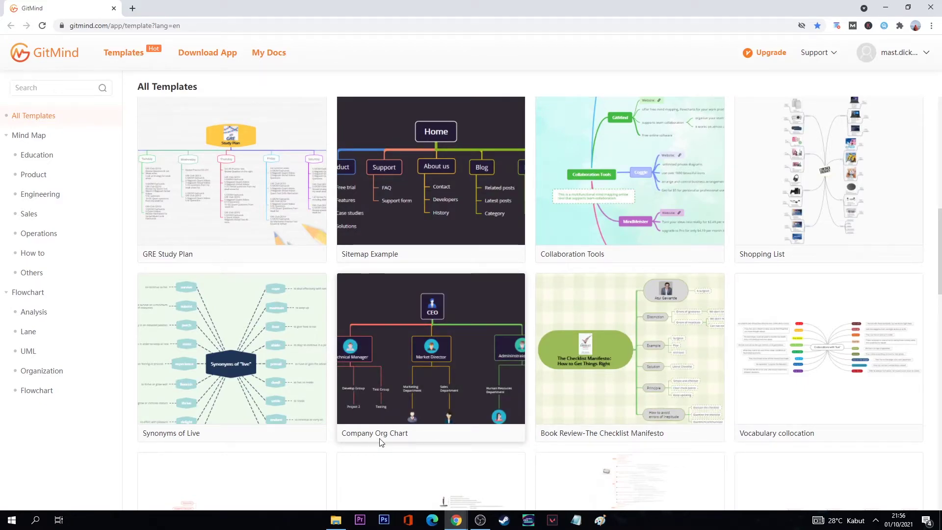
left_click(431, 349)
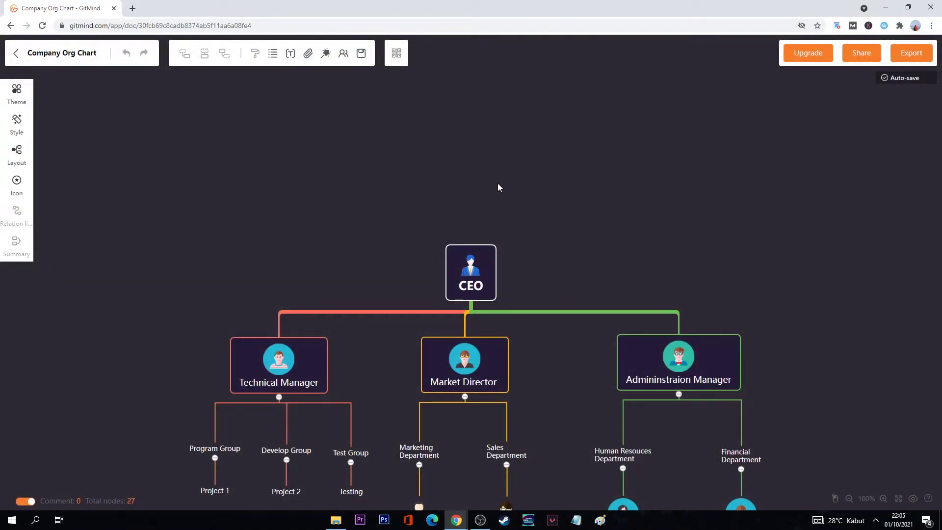
View the chart's lower branches, then bring up the Export dialog with JPG, PNG and PDF options.
scroll(498, 181, "down", 1)
scroll(499, 181, "down", 1)
scroll(499, 172, "down", 1)
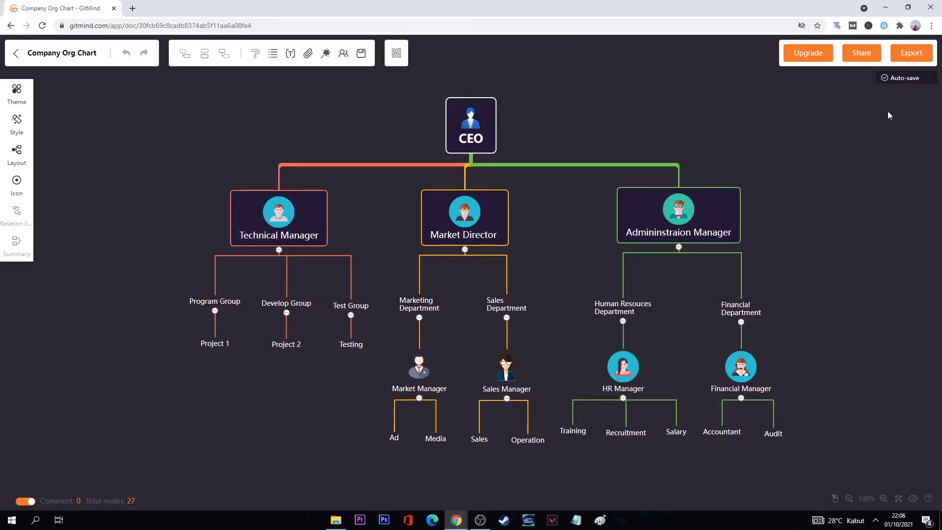
left_click(906, 61)
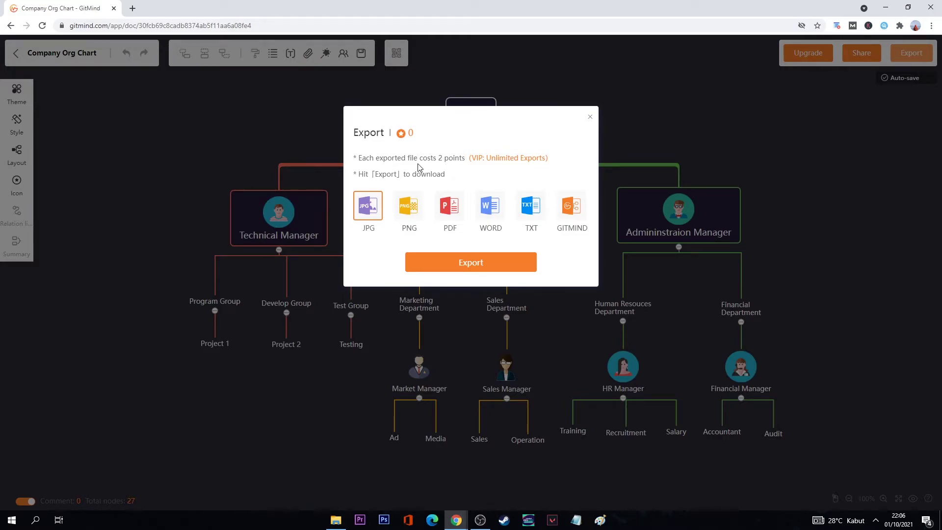
Select the export point-cost note, close the Export dialog, and bring File Explorer forward.
left_click_drag(361, 158, 467, 160)
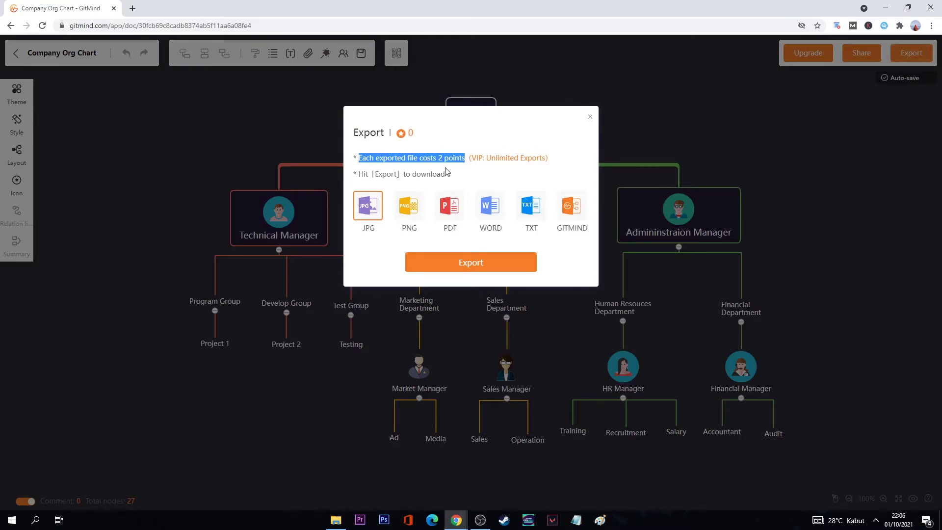
left_click(590, 121)
mouse_move(336, 520)
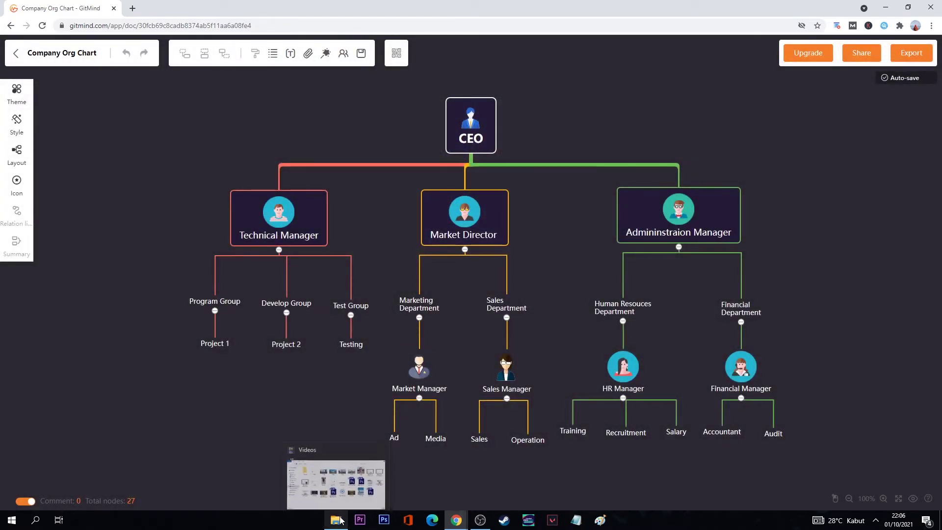
left_click(340, 520)
Go from Documents to the Downloads folder and select Company Org Chart.pdf.
left_click(204, 242)
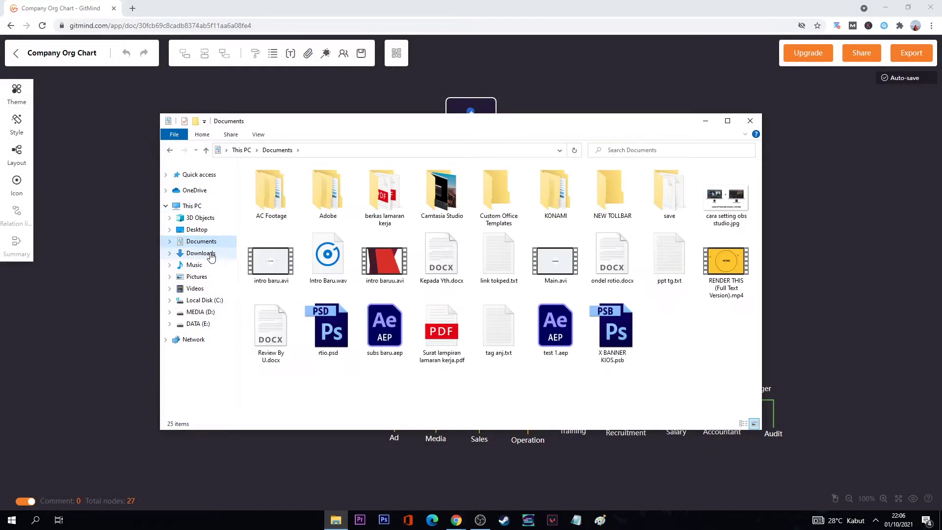
left_click(211, 253)
left_click(281, 218)
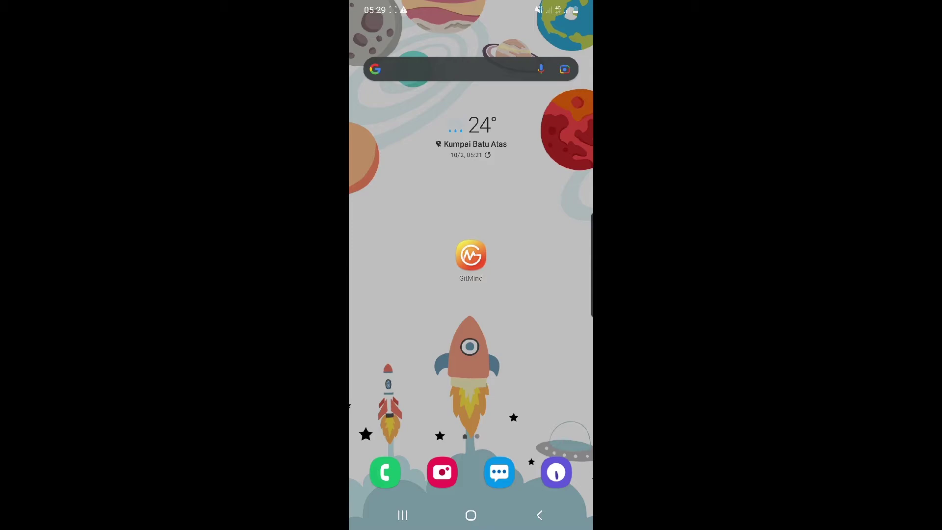
Launch the GitMind app from the Android home screen.
left_click(471, 255)
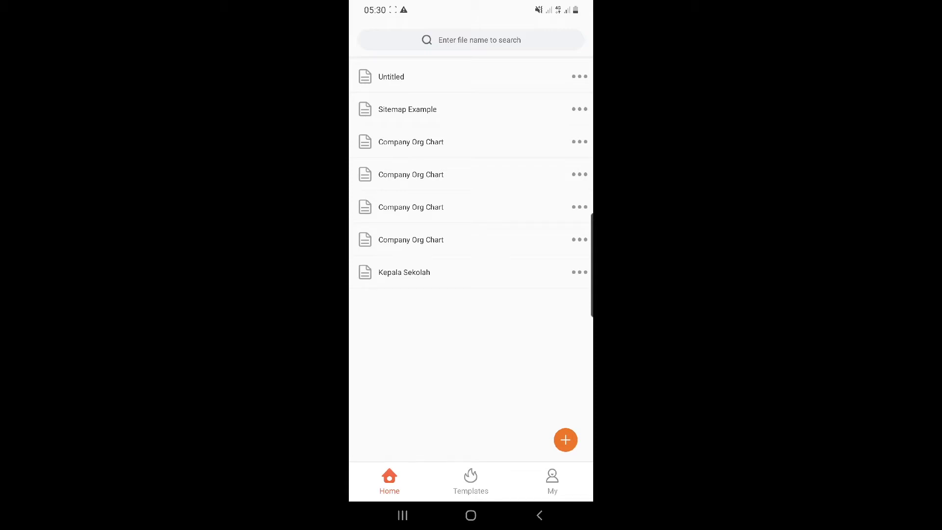
left_click(471, 481)
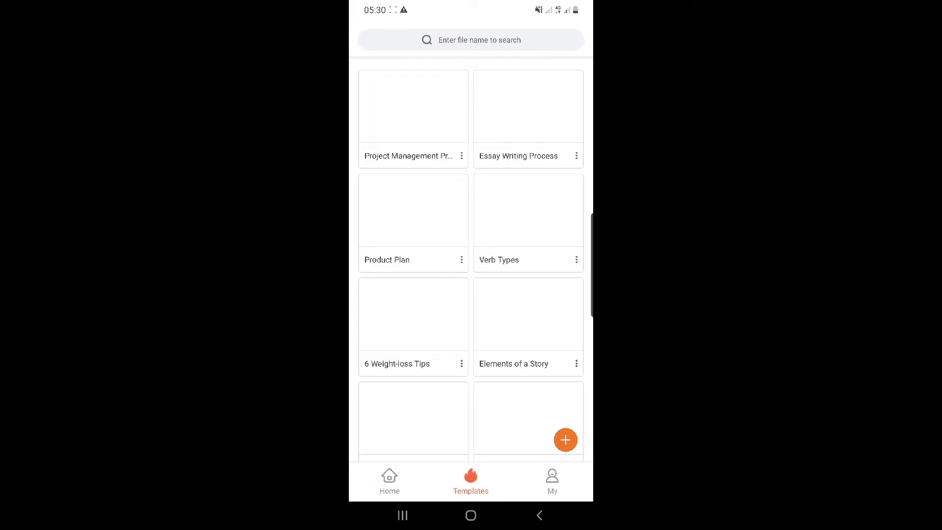
scroll(471, 260, "down", 3)
scroll(471, 260, "up", 3)
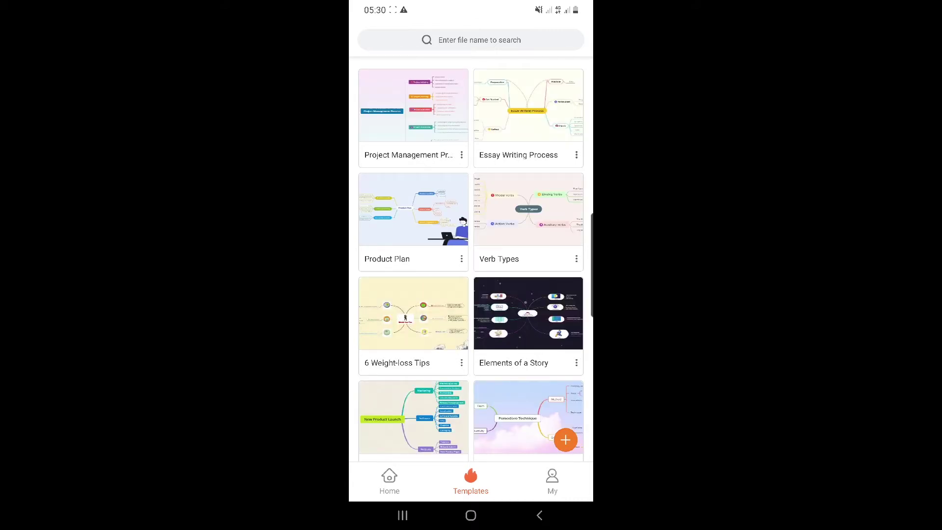
scroll(471, 260, "down", 3)
scroll(471, 260, "up", 1)
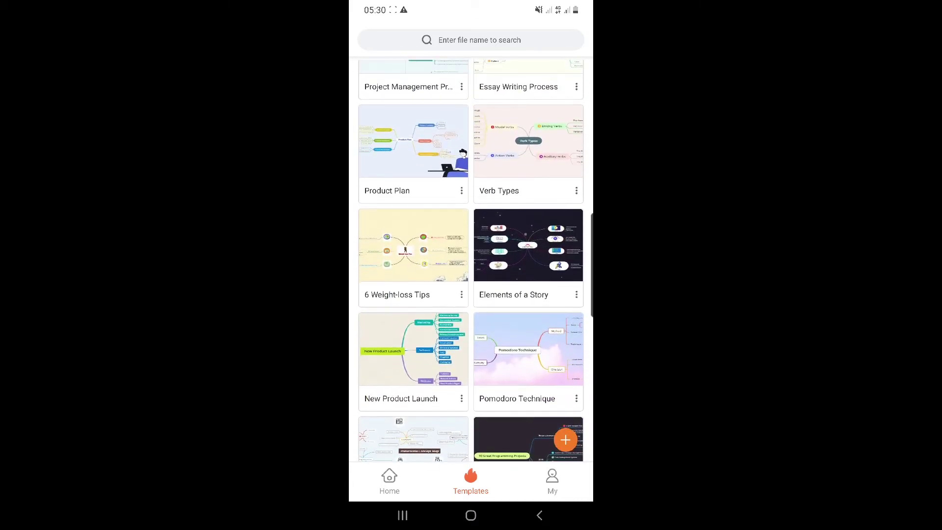
scroll(471, 260, "down", 6)
scroll(471, 260, "down", 2)
scroll(471, 260, "down", 2)
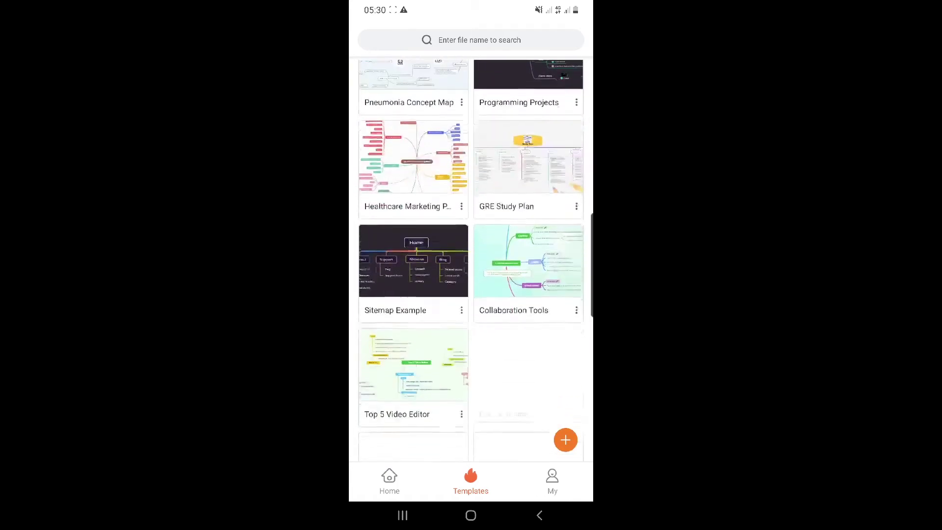
scroll(471, 260, "down", 3)
scroll(471, 261, "down", 2)
scroll(471, 260, "up", 2)
scroll(471, 260, "up", 2)
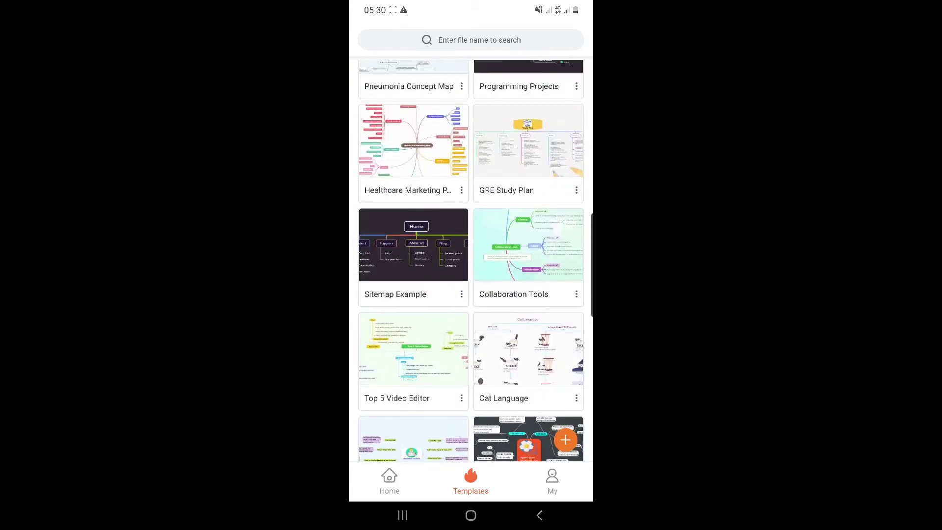
scroll(471, 260, "up", 2)
scroll(471, 260, "up", 2)
scroll(471, 260, "up", 2)
scroll(471, 260, "up", 3)
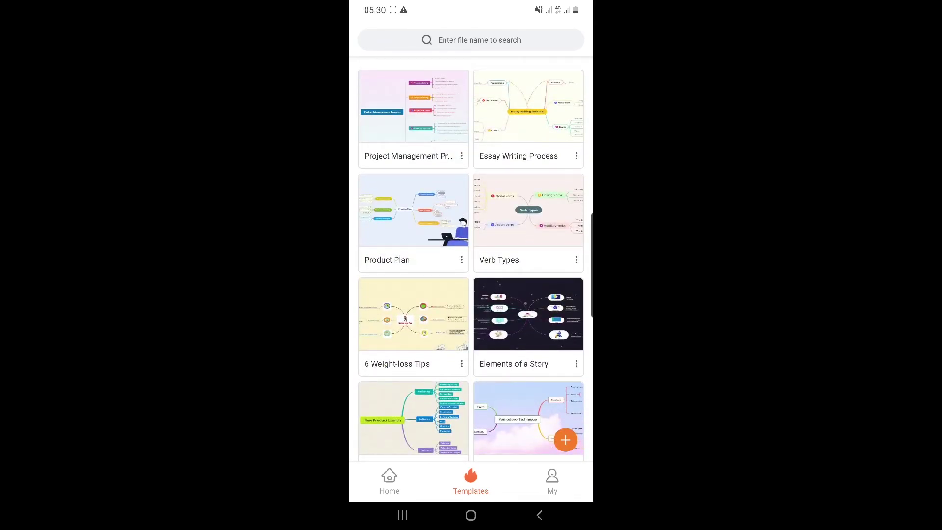
left_click(389, 481)
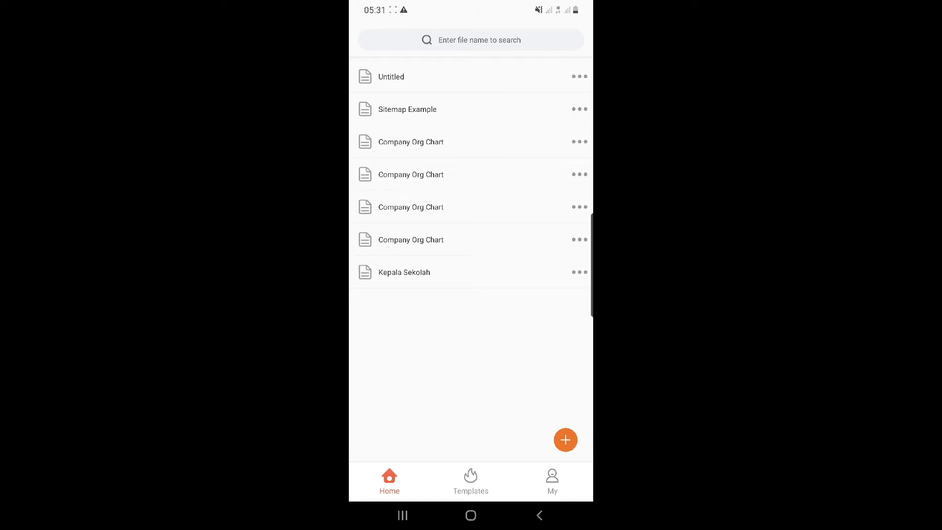
Open the third Company Org Chart file, zoom out to the full tree, and select the root.
left_click(411, 142)
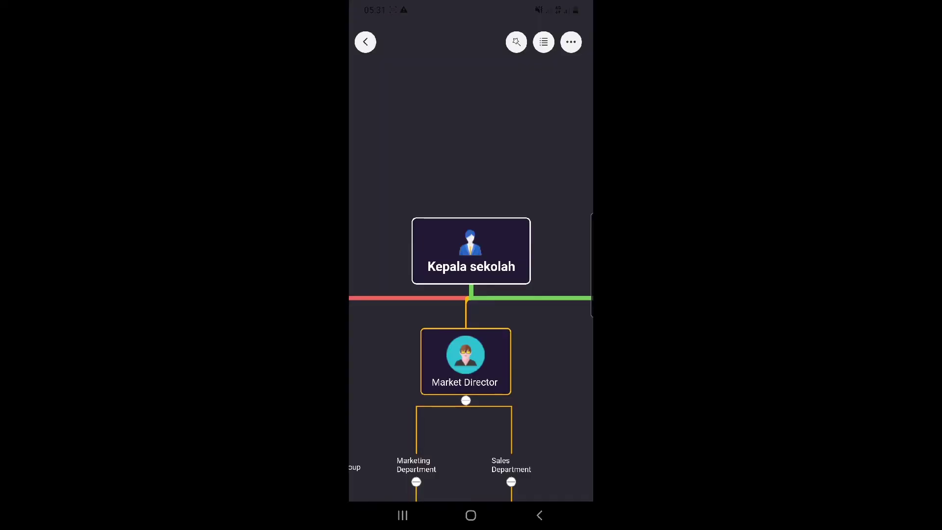
scroll(471, 294, "down", 5)
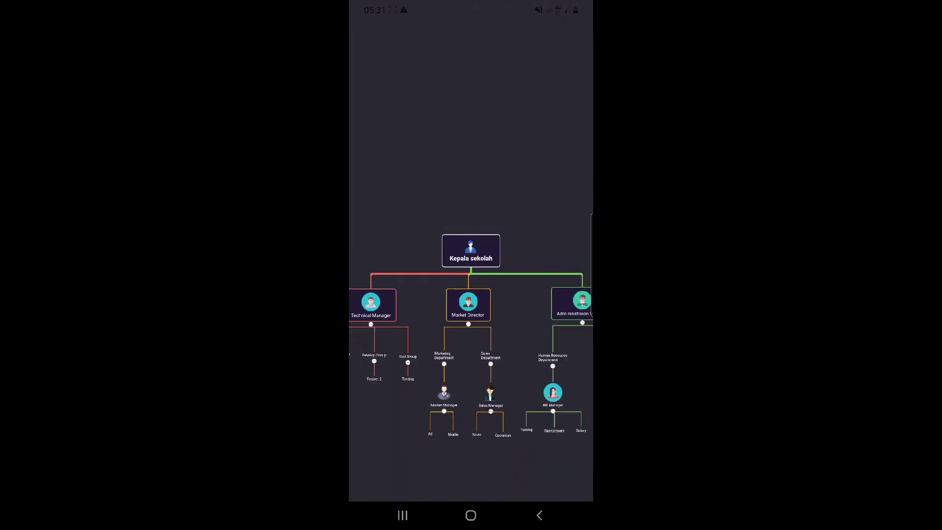
scroll(471, 319, "down", 5)
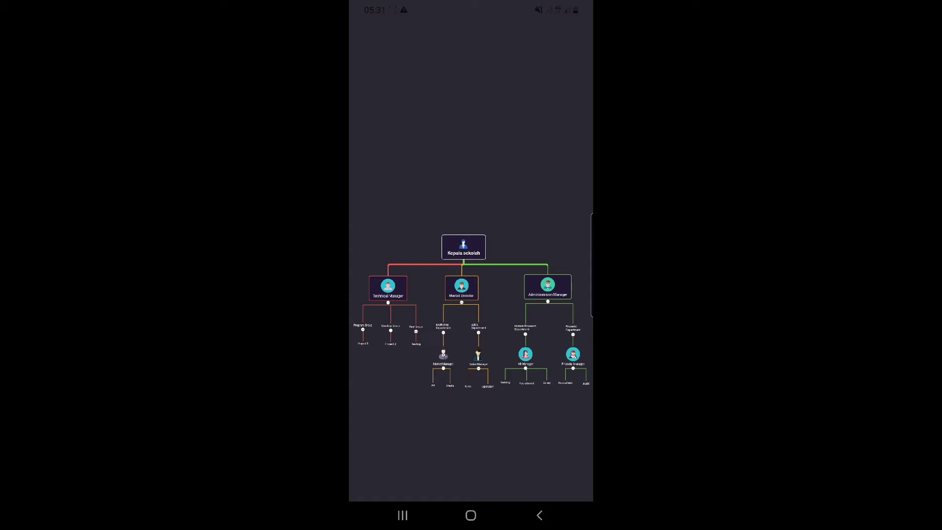
left_click(463, 248)
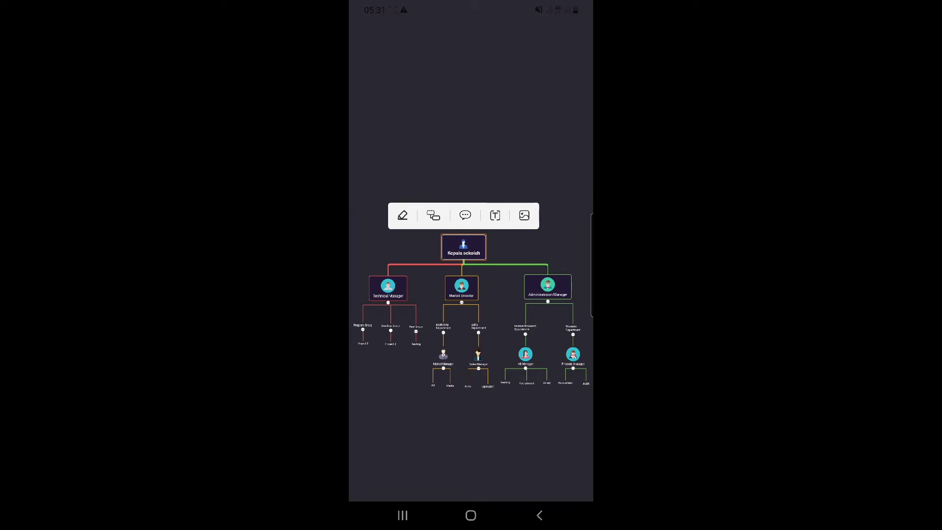
Replace the root node's 'Kepala sekolah' label with 'CEO'.
left_click(495, 215)
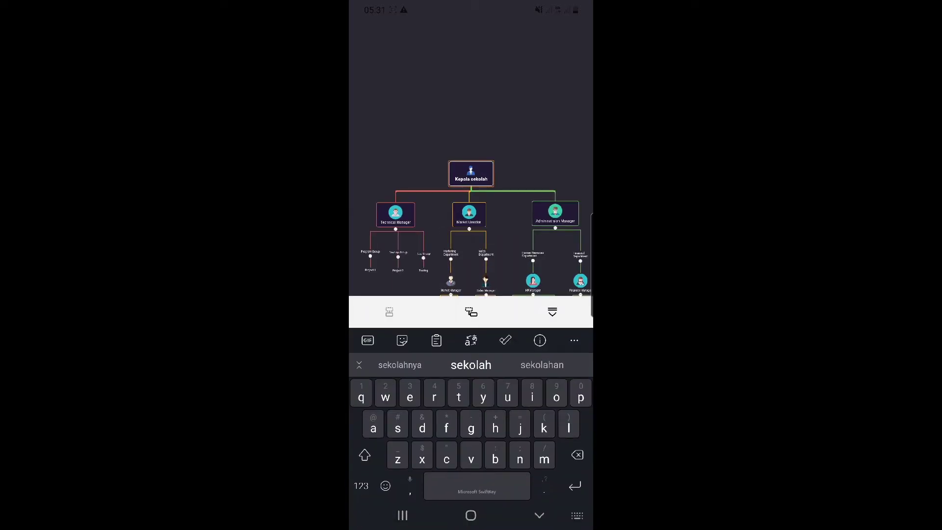
key("BackSpace")
key("BackSpace")
key("BackSpace")
key("BackSpace")
key("BackSpace")
key("BackSpace")
key("BackSpace")
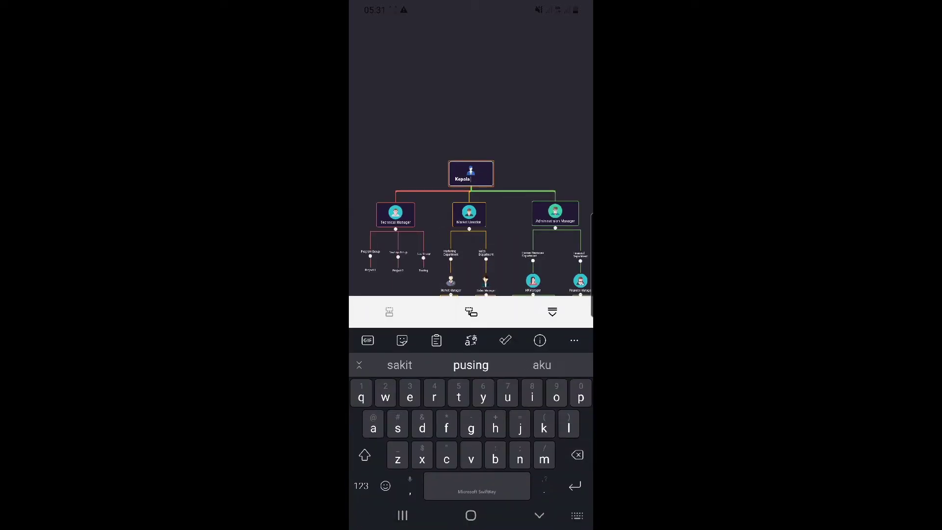
key("BackSpace")
key("BackSpace")
key("BackSpace")
key("BackSpace")
key("BackSpace")
key("BackSpace")
key("BackSpace")
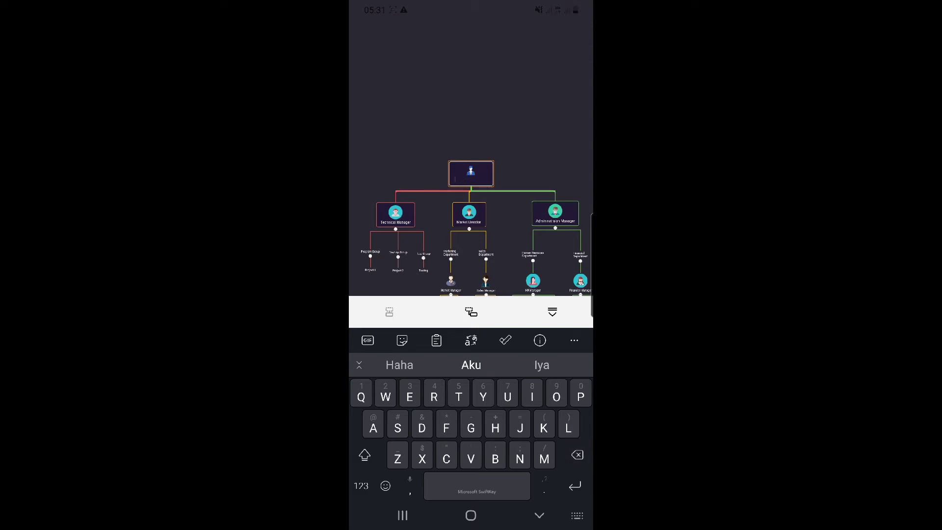
type("CE")
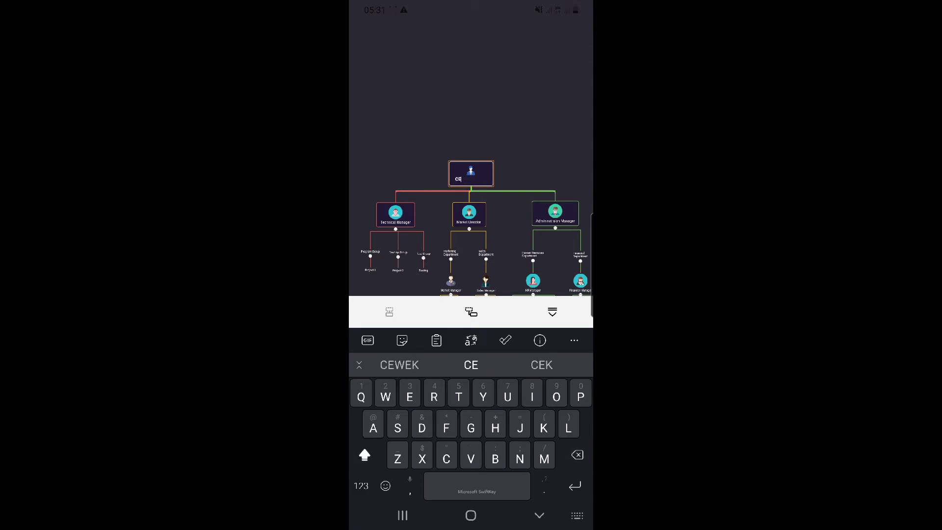
type("O")
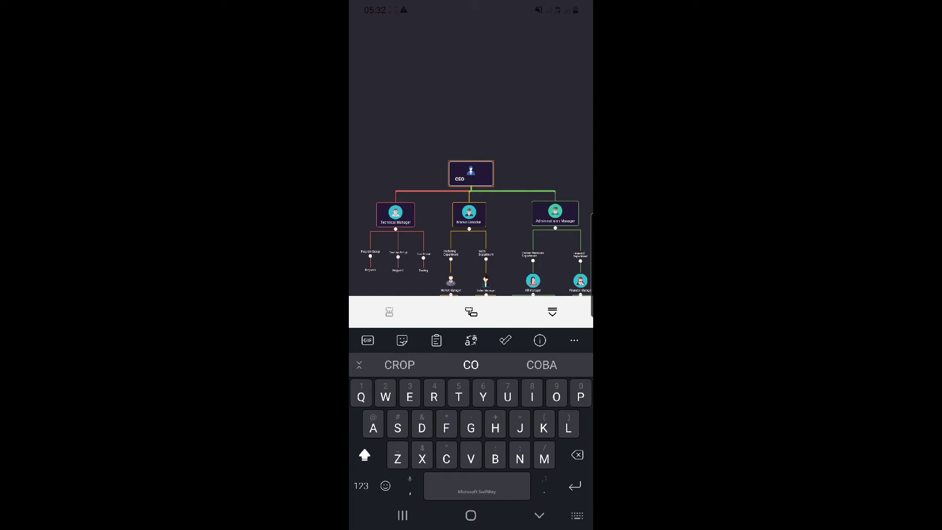
key("Return")
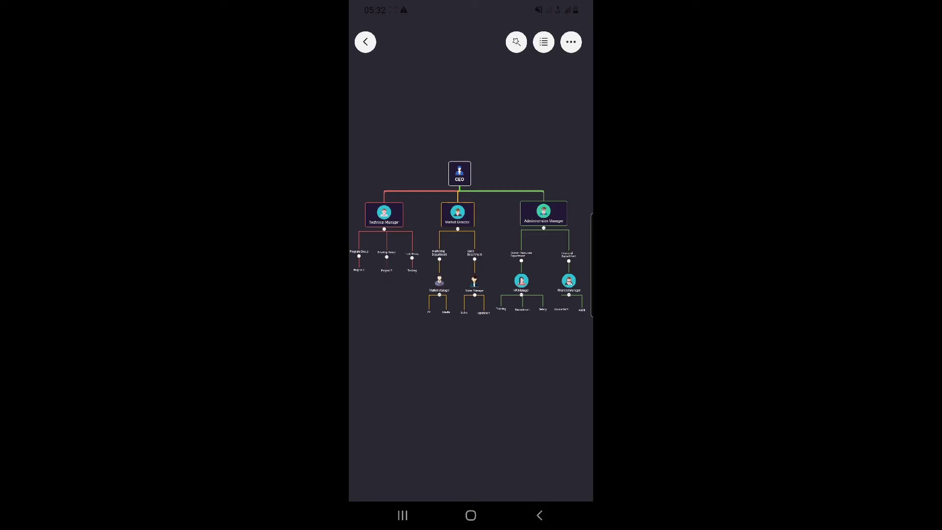
Export the org chart as a JPG to the phone gallery, allowing photo access.
left_click(571, 42)
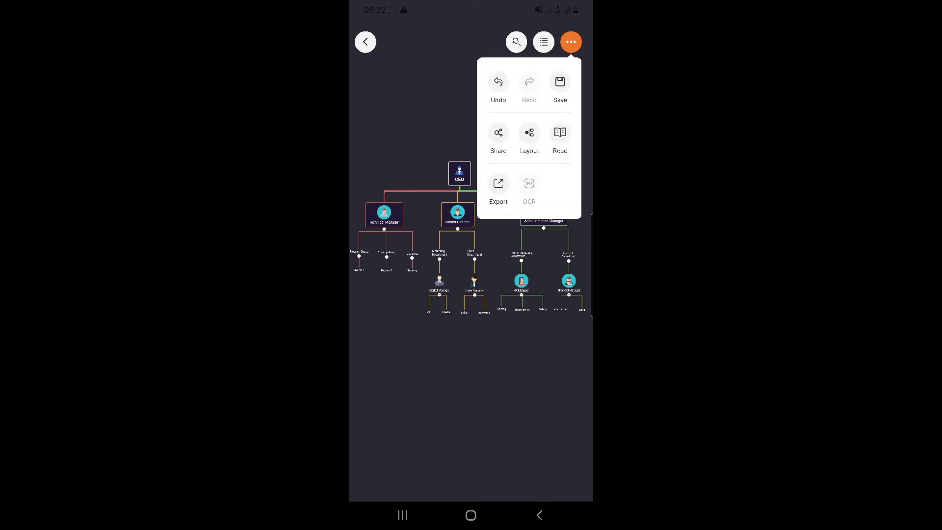
left_click(498, 188)
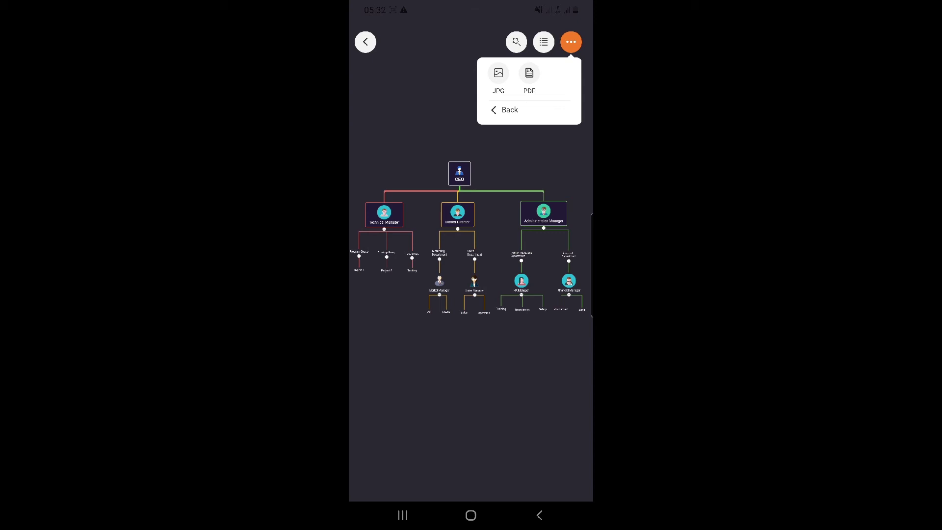
left_click(498, 74)
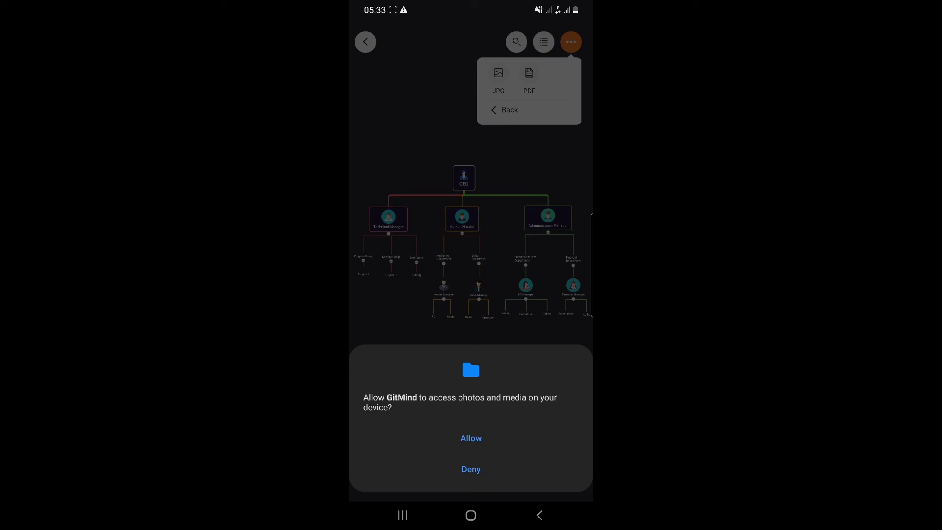
left_click(471, 439)
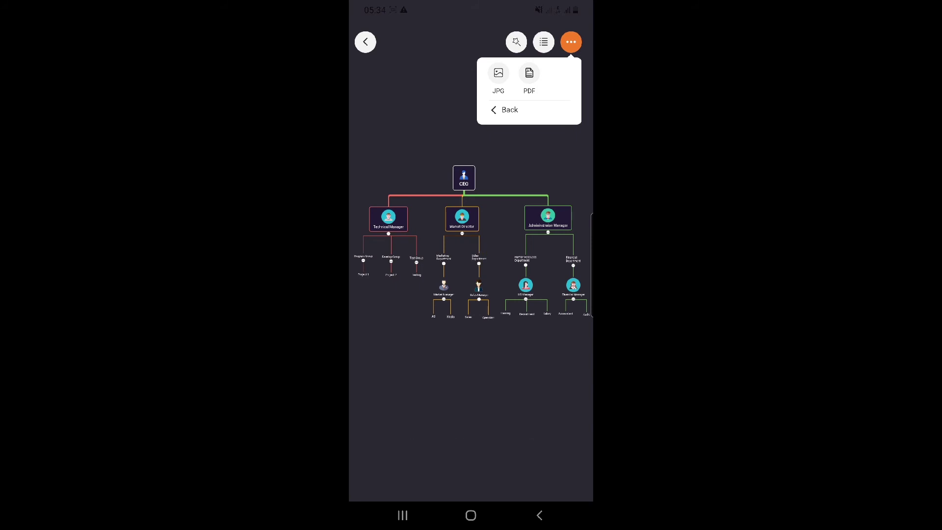
Leave GitMind for the home screen and bring up the app drawer.
left_click(471, 515)
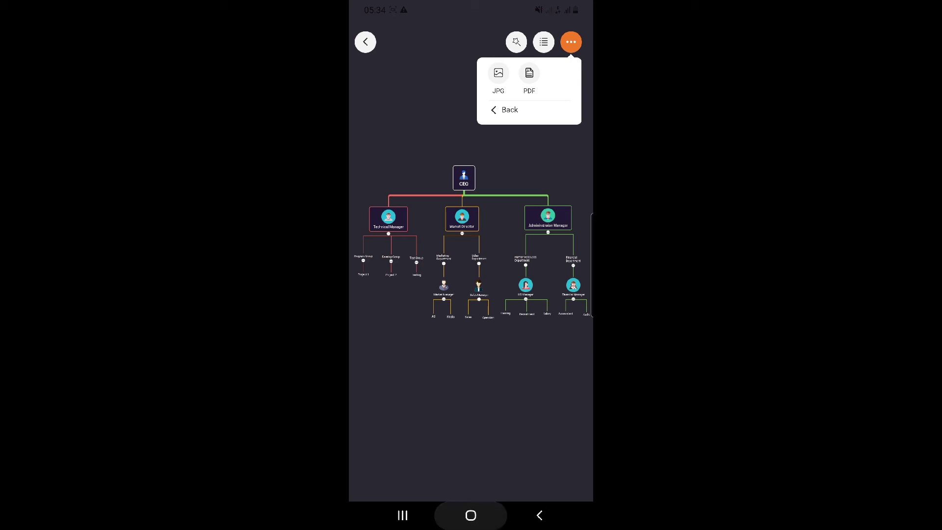
left_click_drag(471, 392, 471, 196)
left_click_drag(442, 295, 512, 295)
Open the exported org chart JPG from Gallery's Today section in full-screen view.
left_click(425, 427)
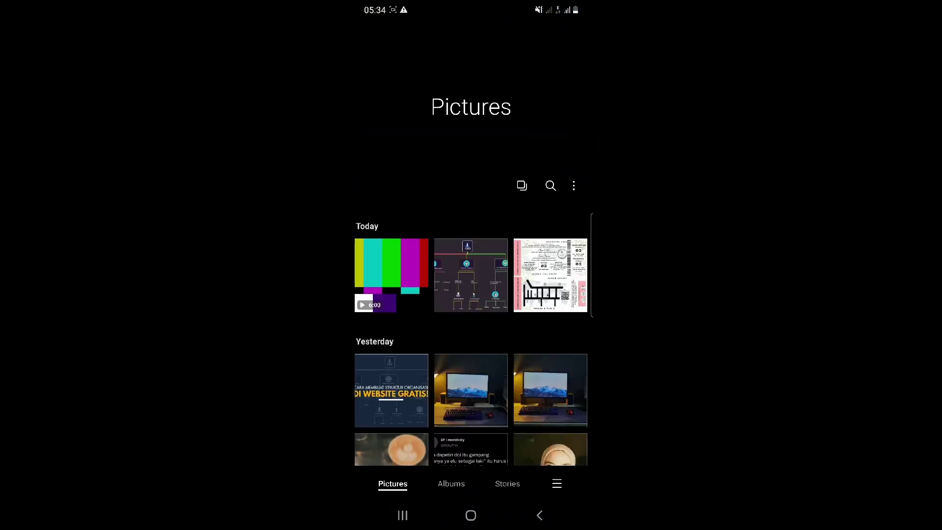
left_click(471, 275)
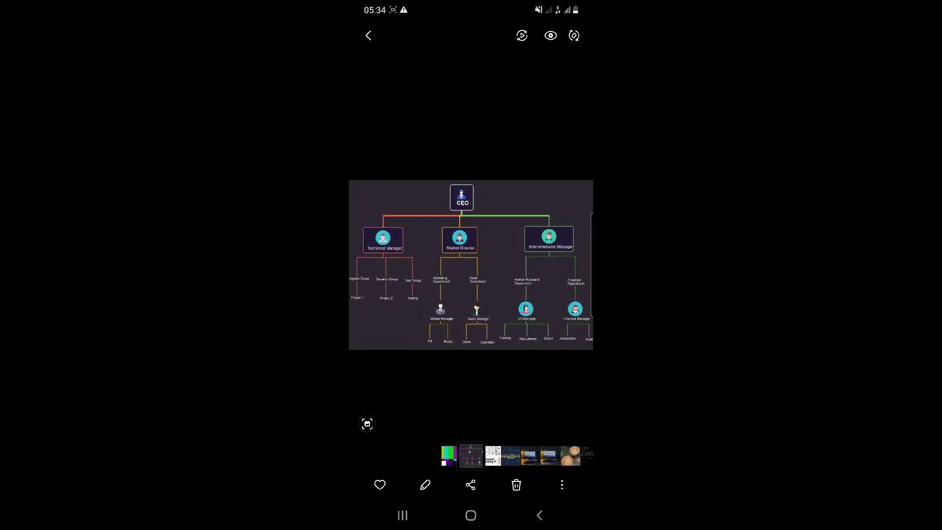